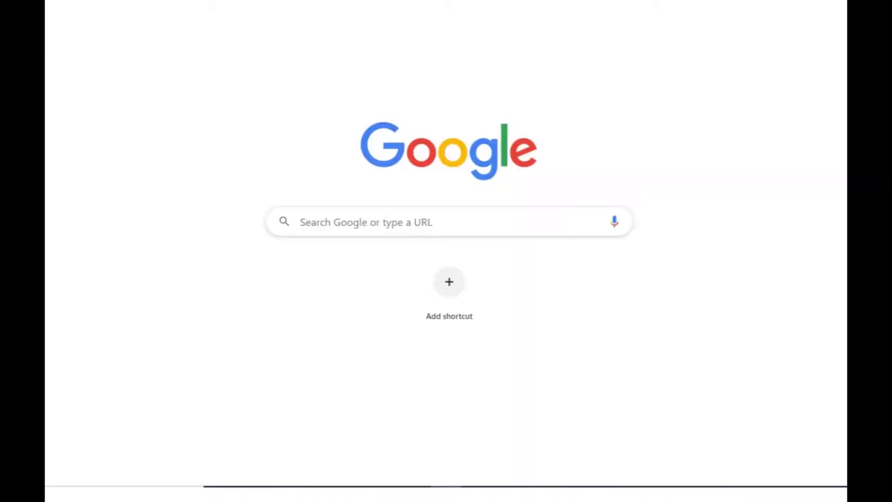
- Search Google for 'work in texas' and go to the WorkInTexas.com sign-in page
type("work in te")
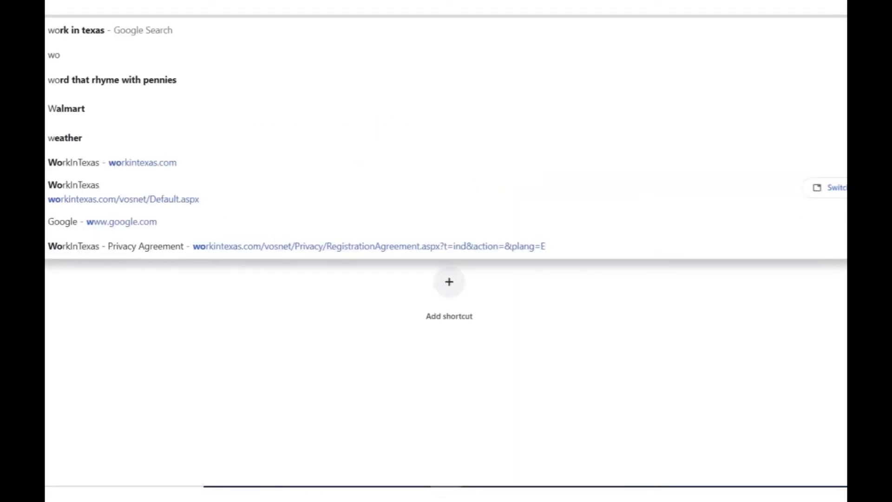
type("xas")
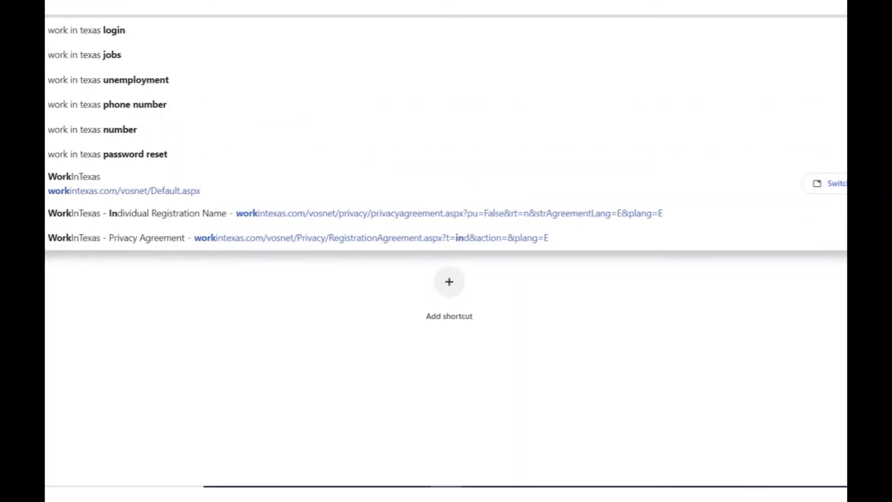
key("Return")
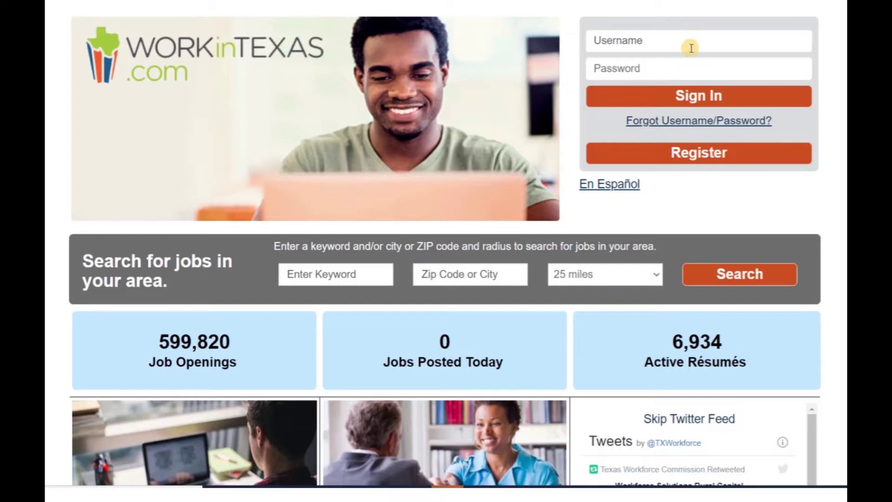
left_click(697, 95)
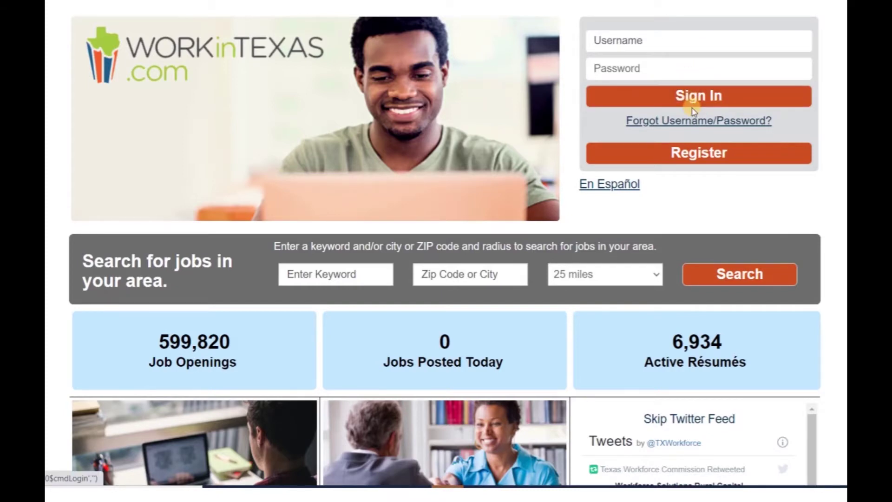
left_click(692, 153)
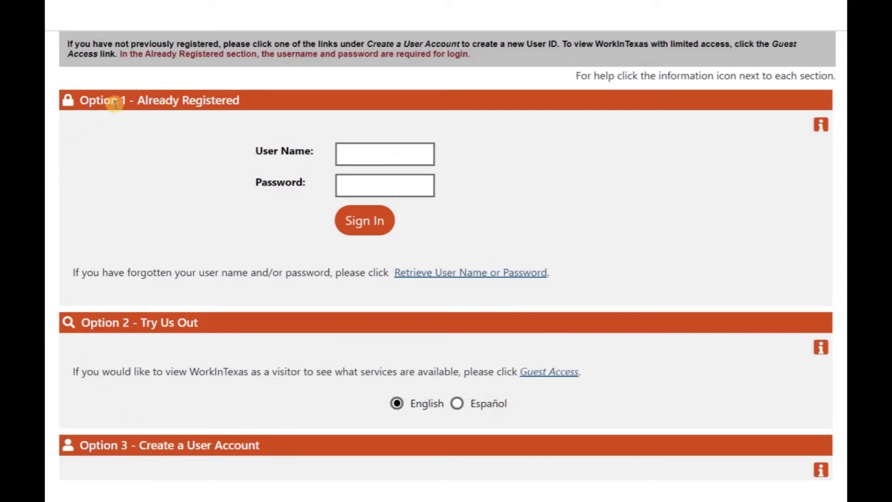
- Look over the existing-user and visitor options, then pick the Individual job-seeker account option
left_click(284, 150)
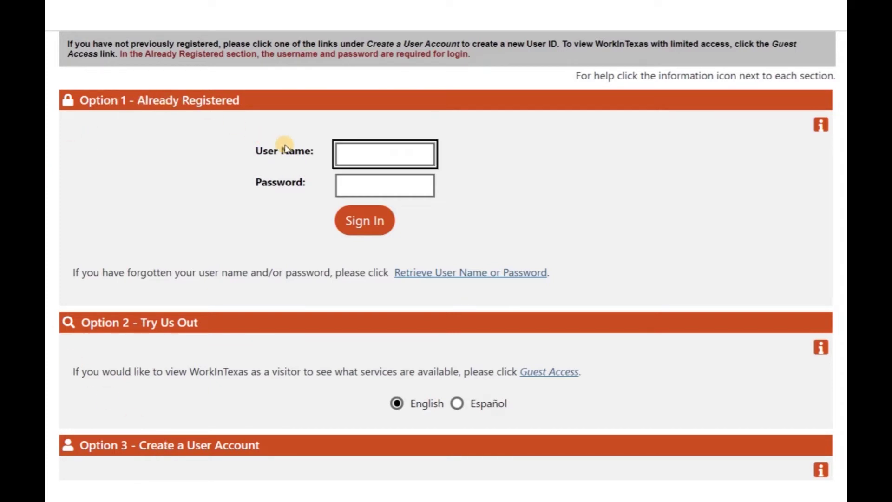
left_click(254, 172)
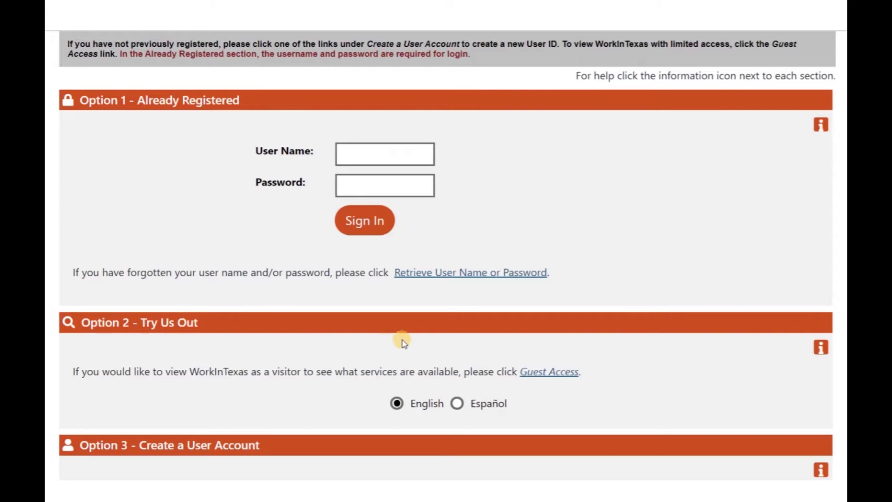
left_click(556, 373)
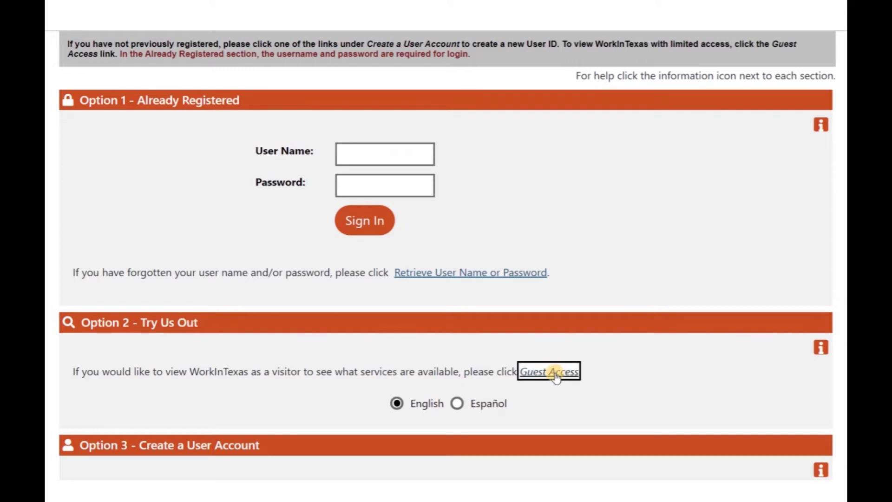
left_click(401, 404)
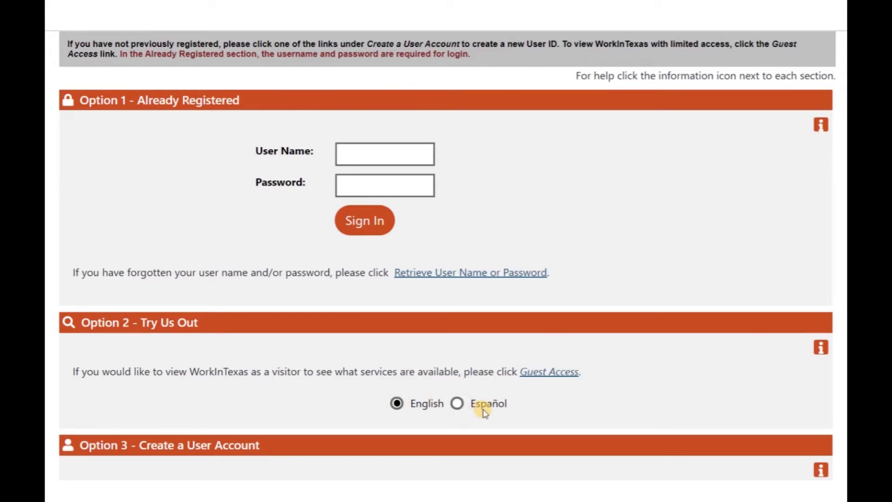
scroll(446, 255, "down", 3)
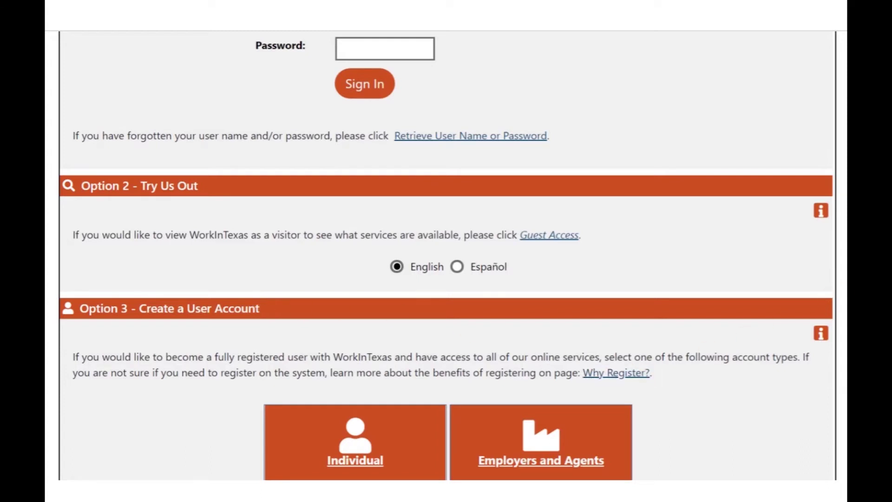
scroll(446, 255, "down", 2)
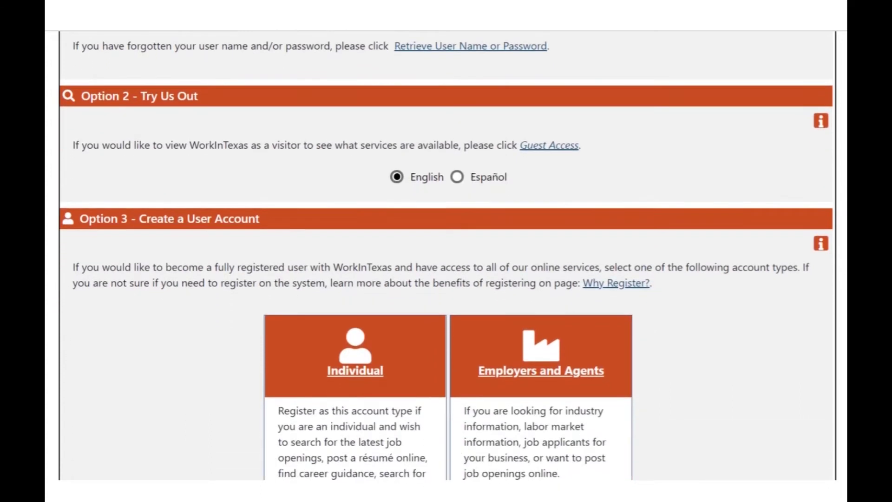
left_click(389, 372)
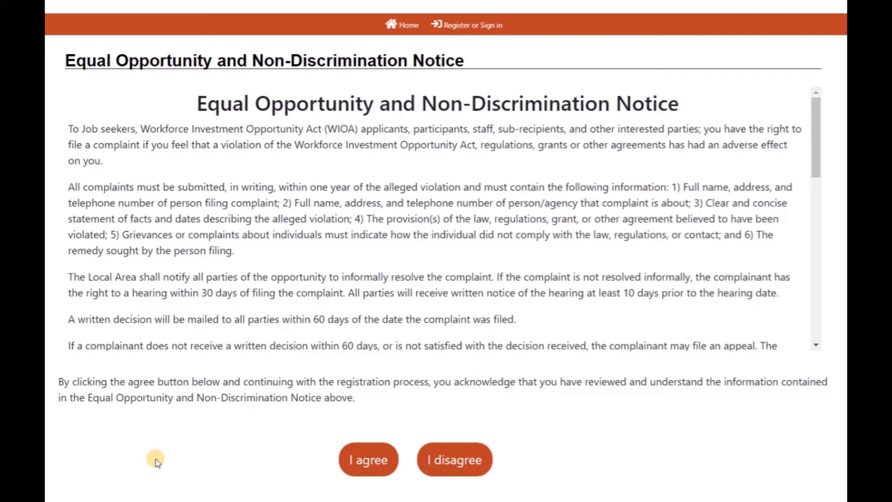
- Agree to the Equal Opportunity notice and then the Privacy Agreement
left_click(355, 459)
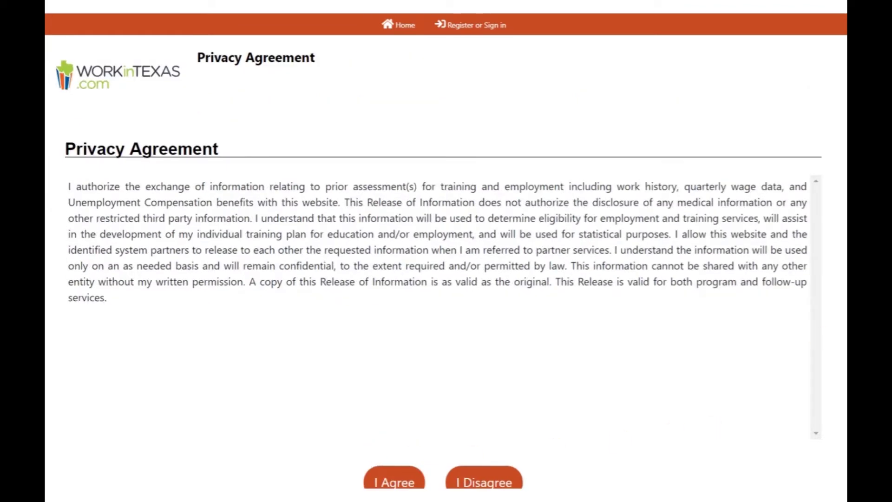
scroll(446, 278, "down", 1)
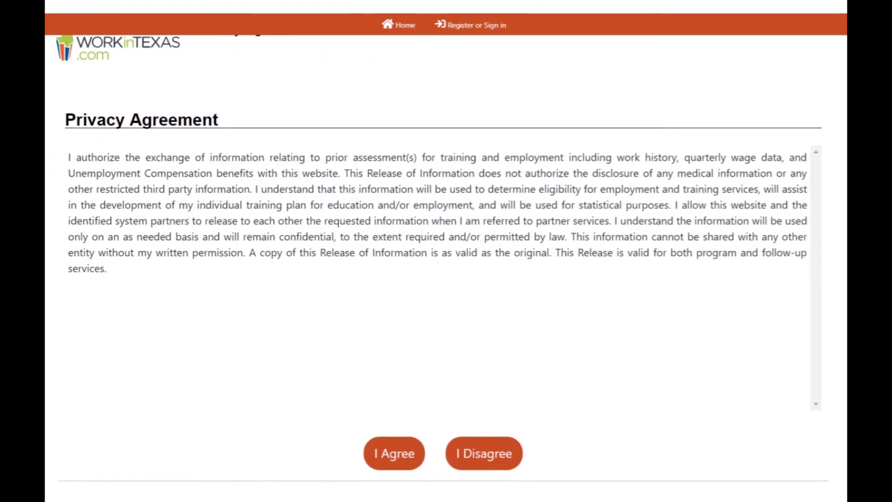
left_click(413, 454)
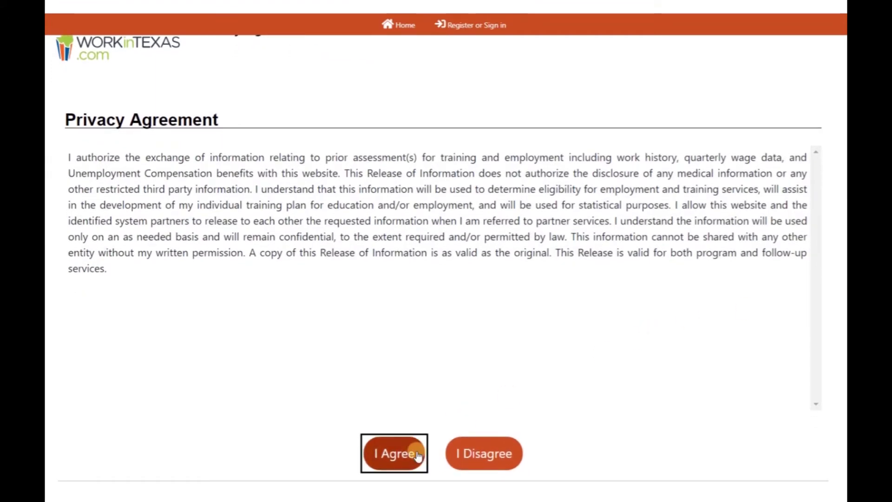
- Enter the registrant's first and last name, keep United States, add the residence zip code and continue
left_click(308, 252)
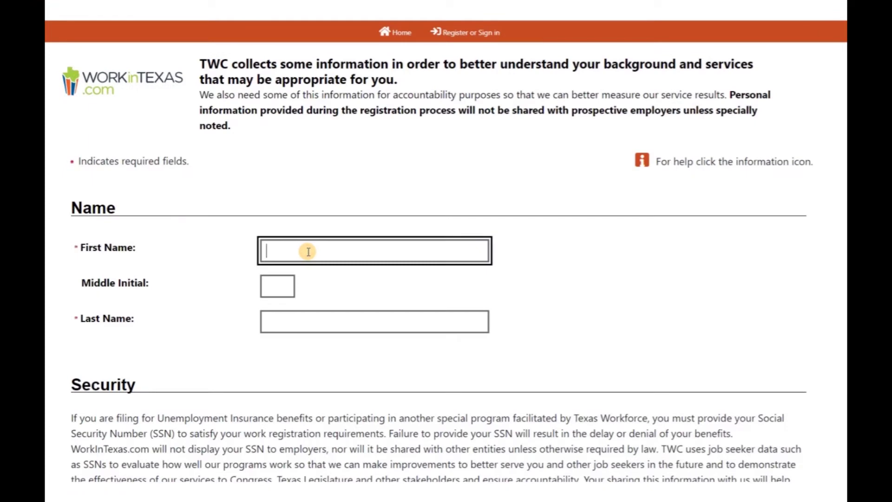
type("John")
key("Tab")
key("Tab")
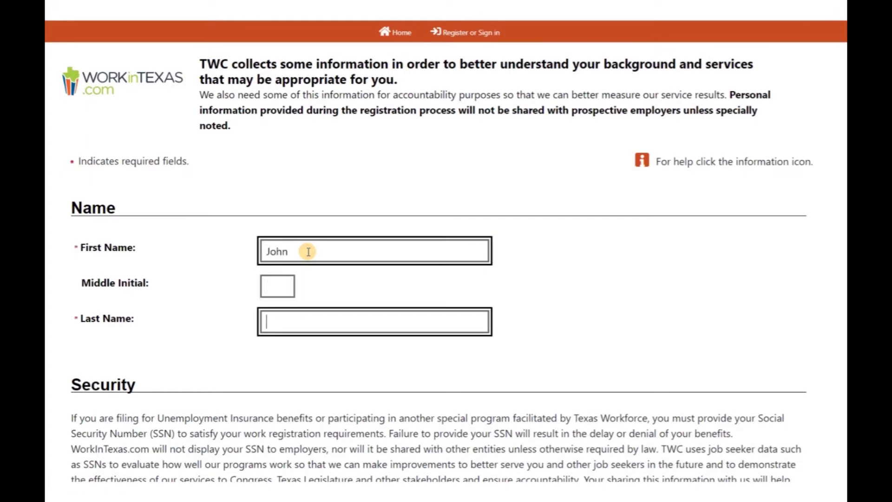
type("Dowe")
key("Tab")
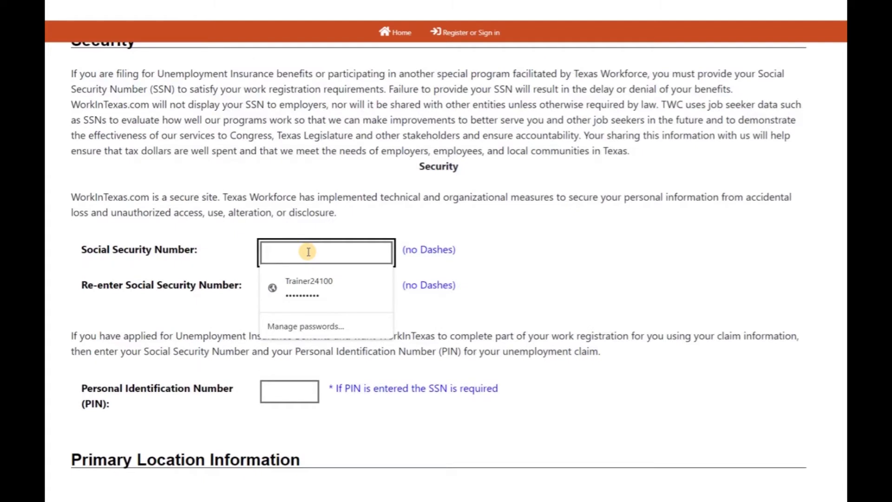
key("Tab")
key("Tab")
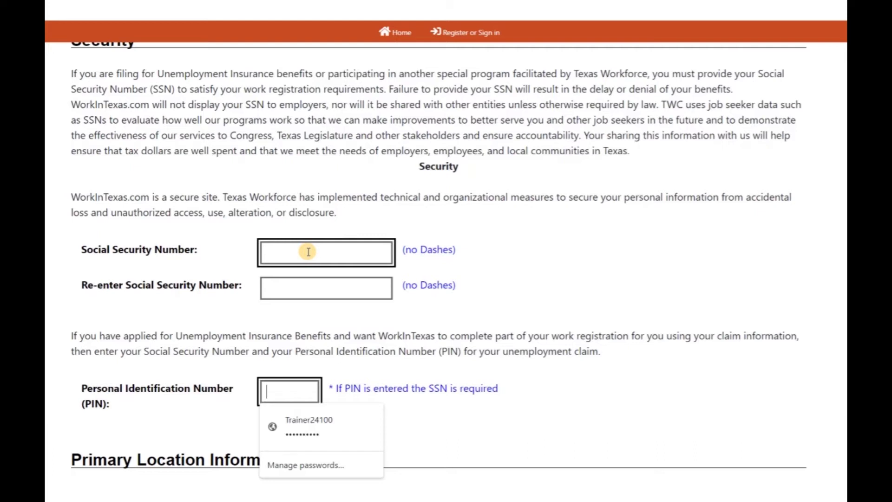
key("Tab")
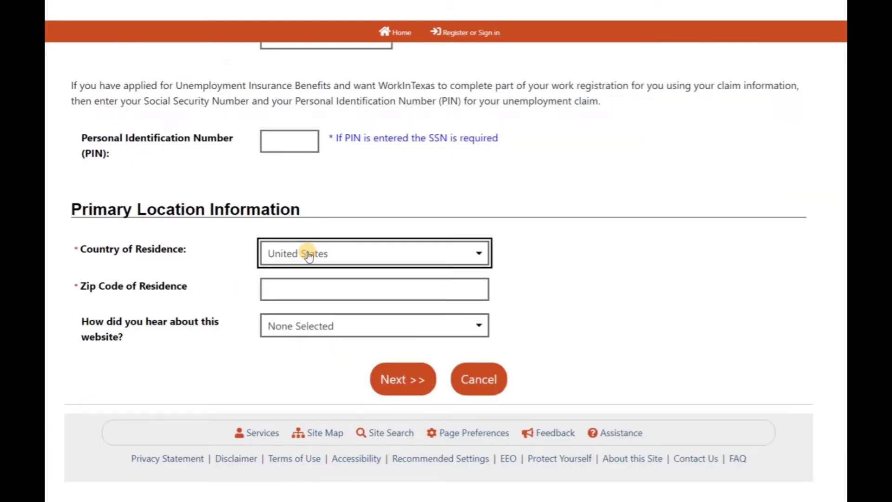
key("Tab")
type("7")
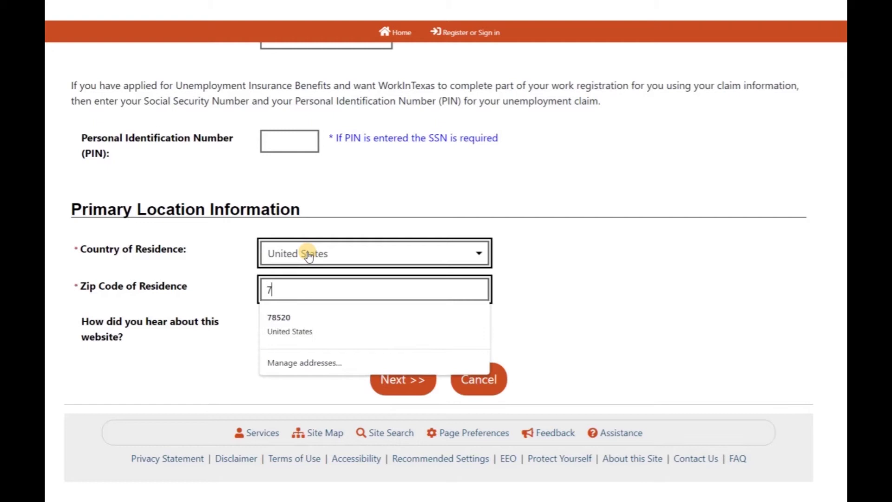
type("8520")
key("Tab")
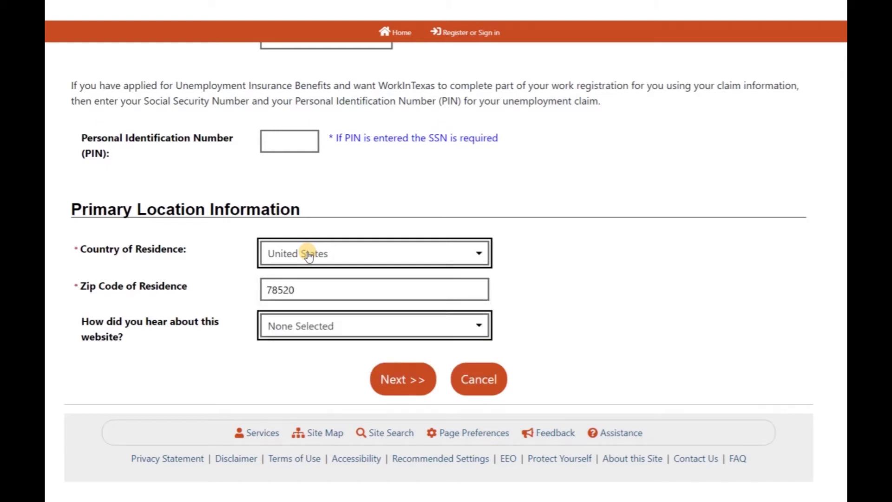
left_click(410, 372)
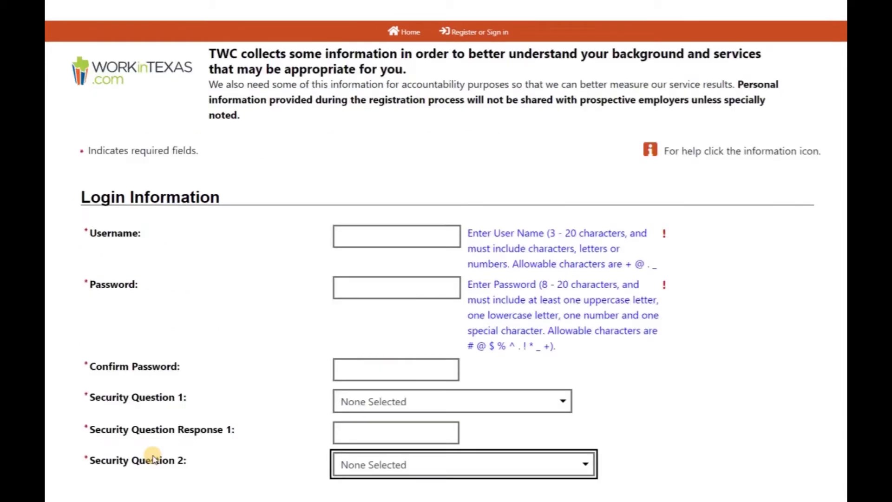
- Enter a new username and the account password
left_click(383, 234)
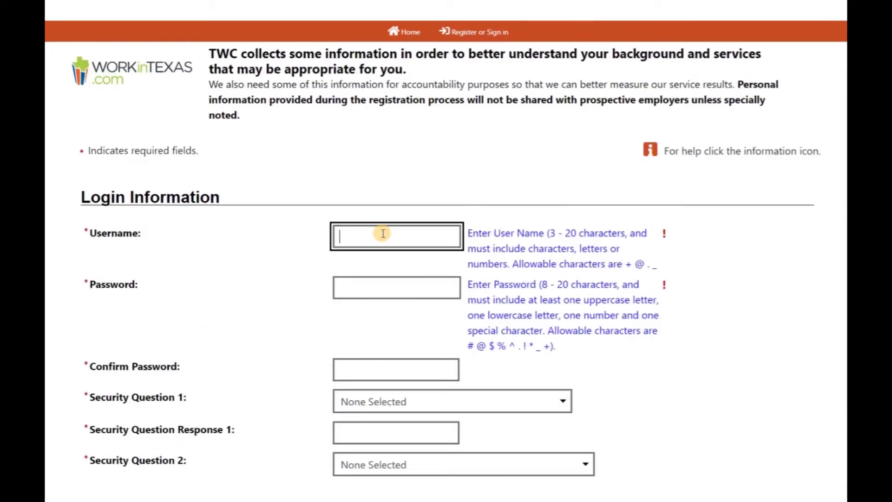
key("Tab")
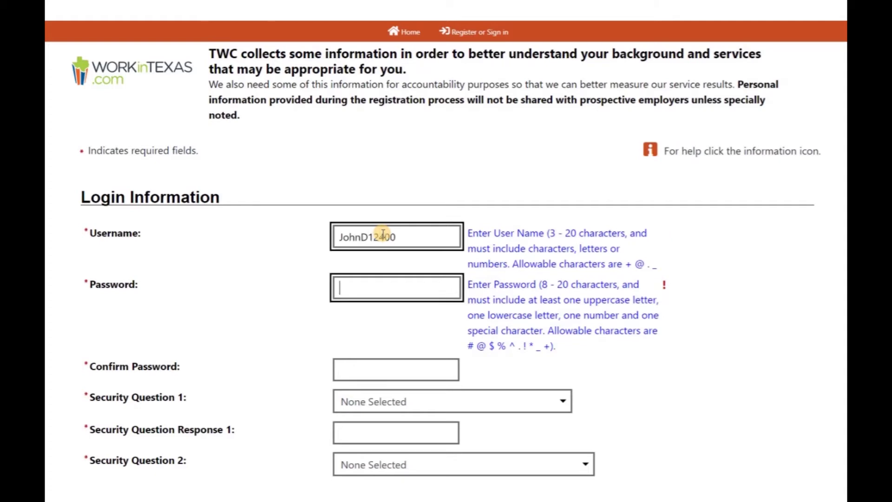
key("Tab")
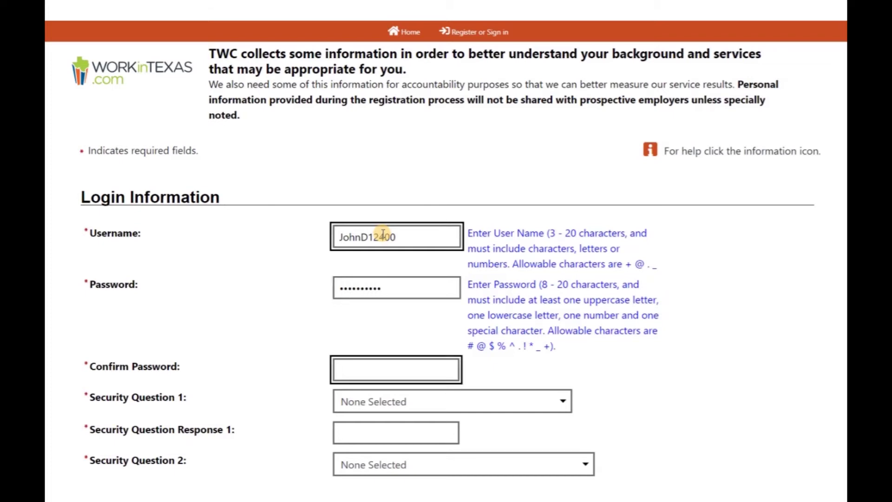
- Answer the third-grade street, favorite TV show and favorite author security questions, then submit
key("Tab")
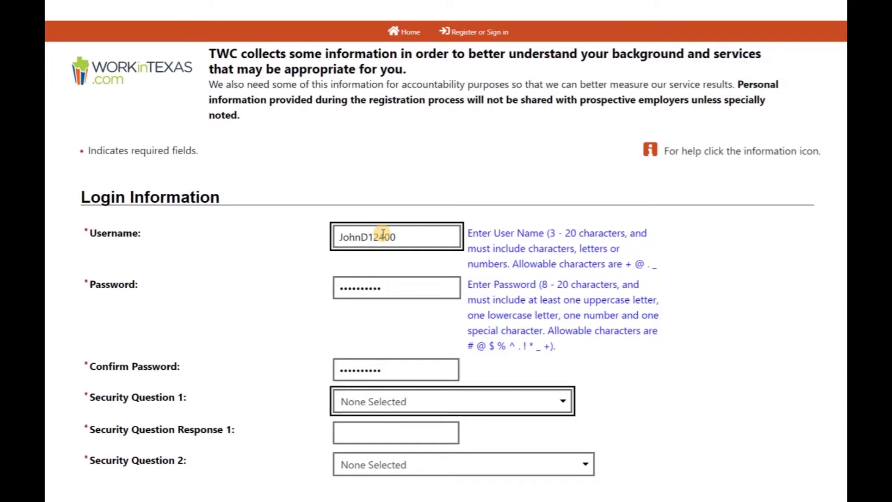
key("Down")
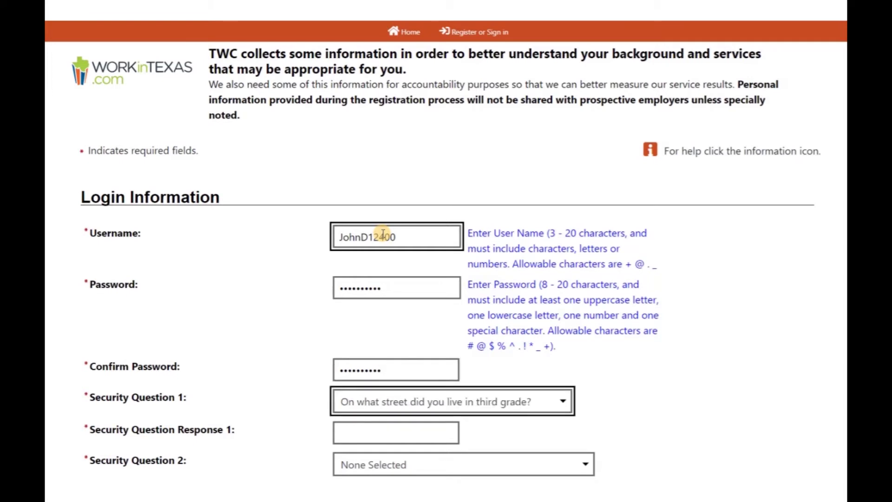
key("Tab")
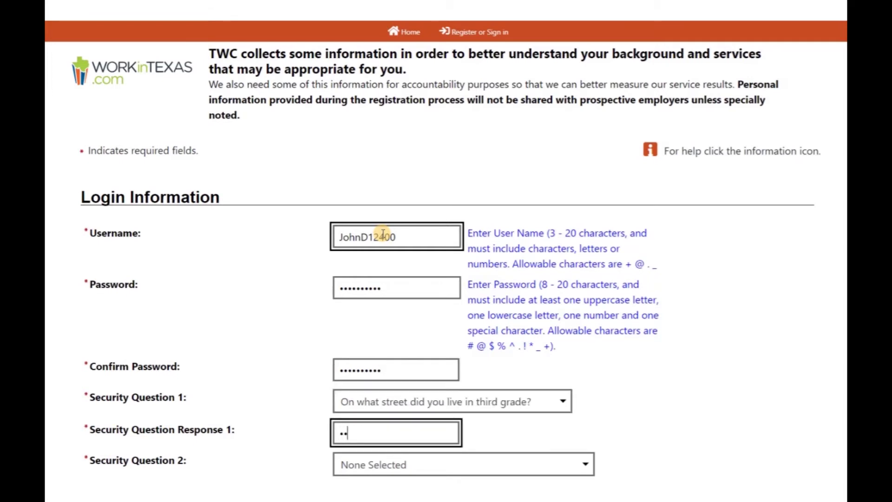
key("Tab")
key("Down")
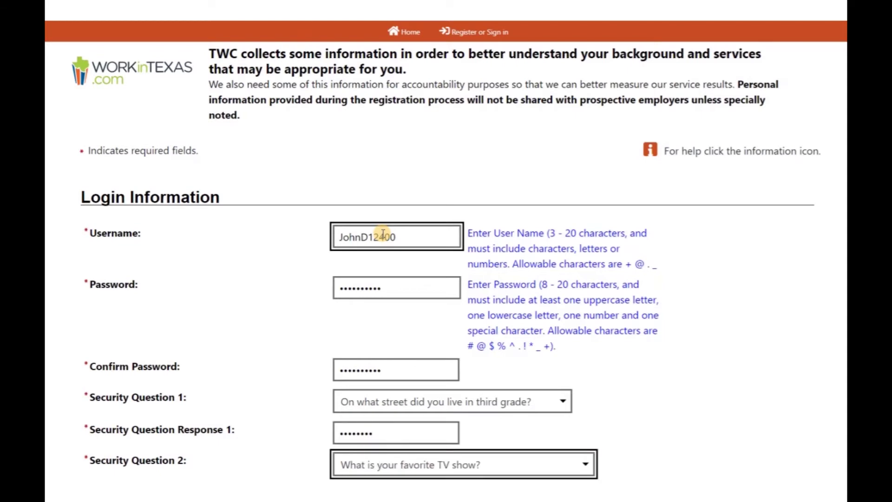
key("Tab")
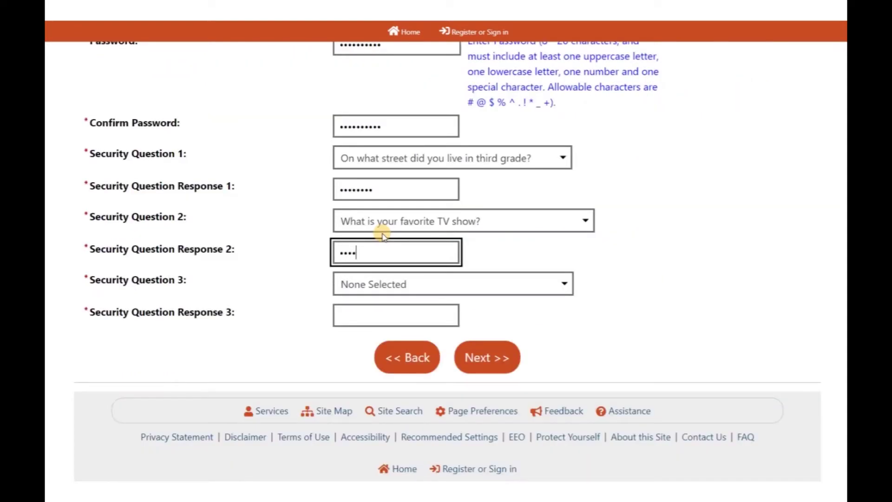
key("Tab")
key("Down")
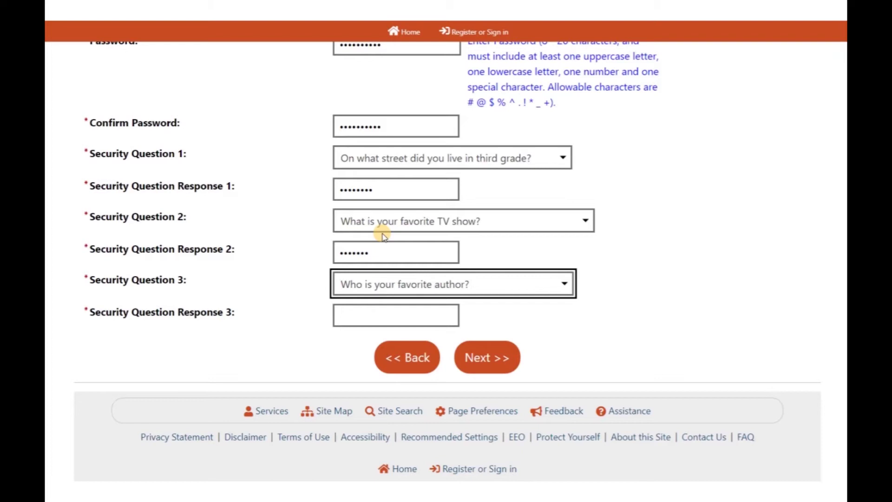
key("Tab")
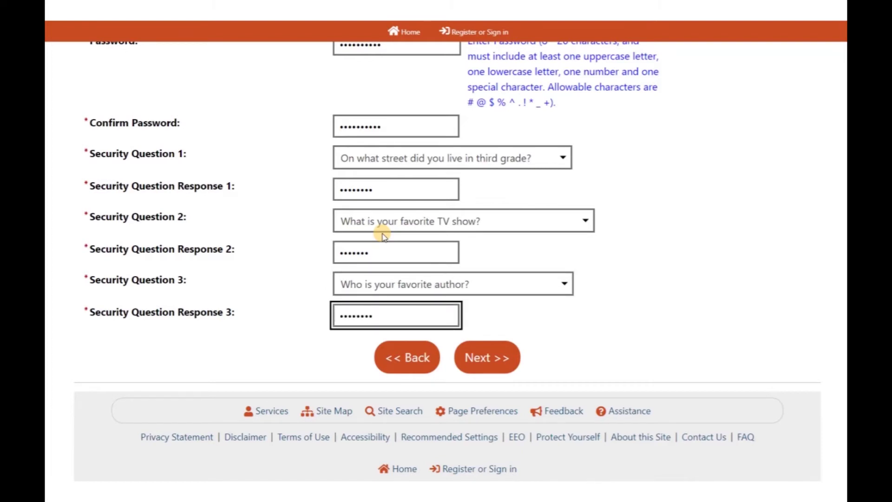
left_click(505, 356)
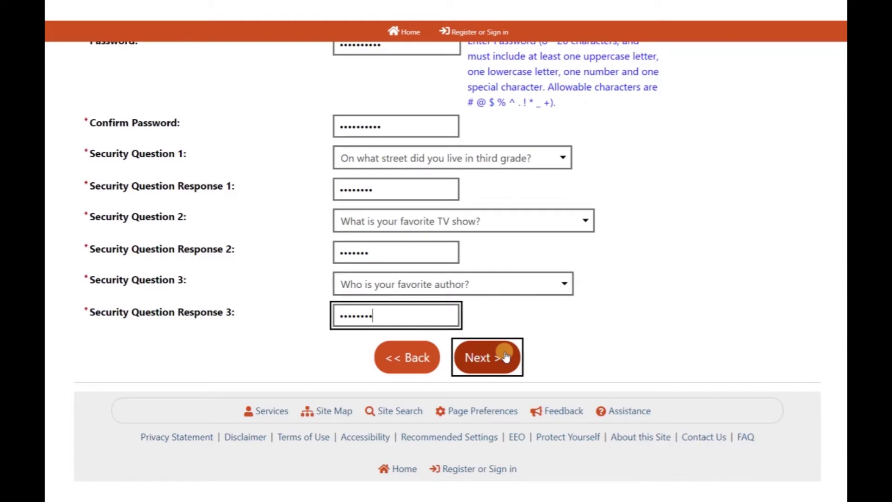
left_click(504, 356)
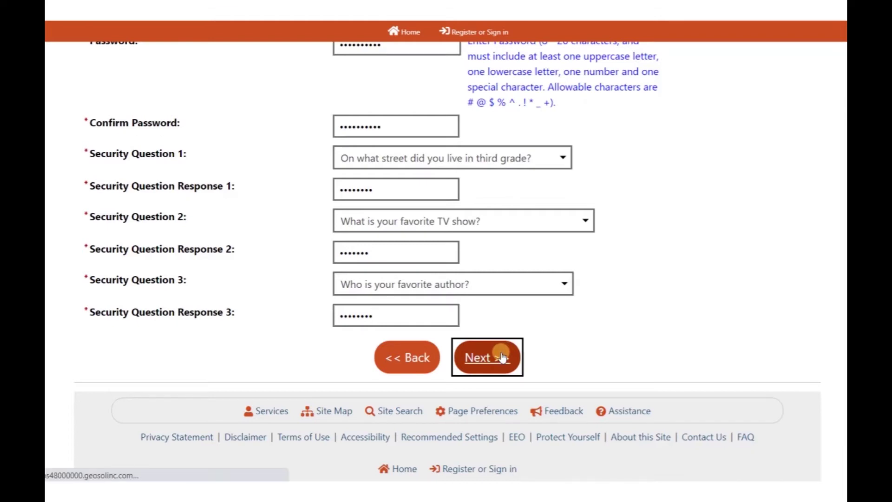
- Review the residential address, contact and demographic sections and submit them
scroll(439, 255, "down", 2)
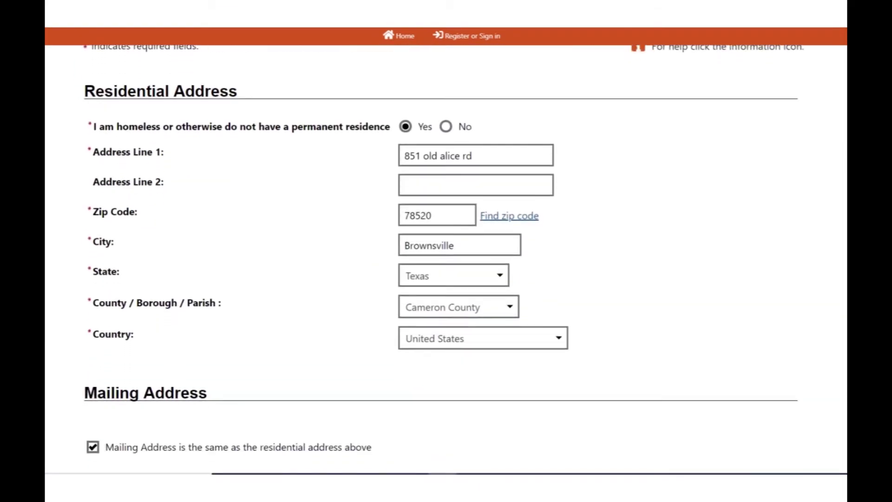
scroll(440, 255, "down", 9)
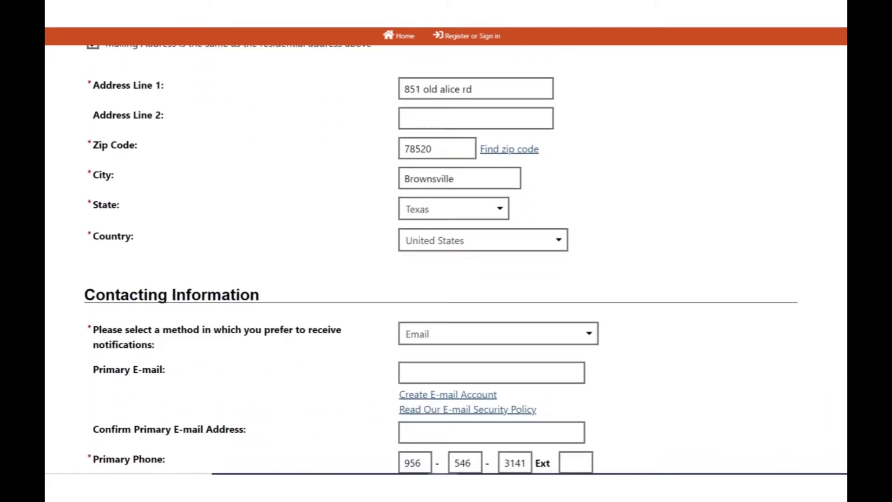
scroll(439, 255, "down", 10)
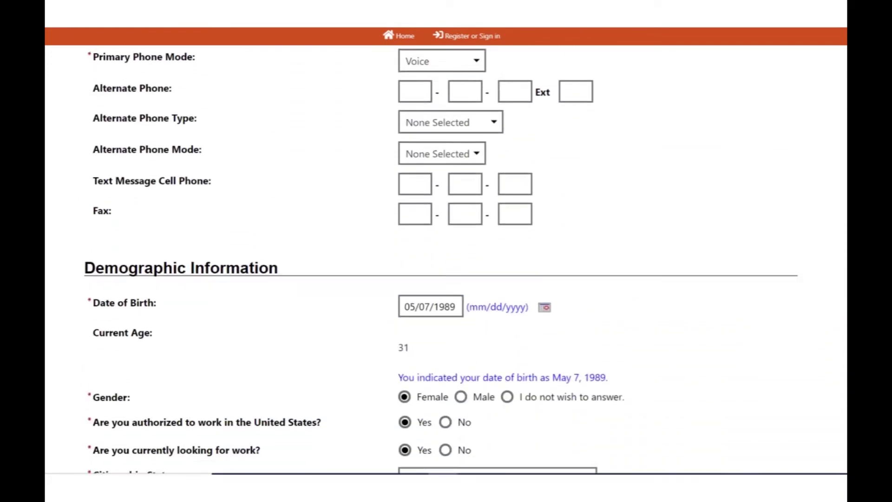
scroll(593, 409, "down", 6)
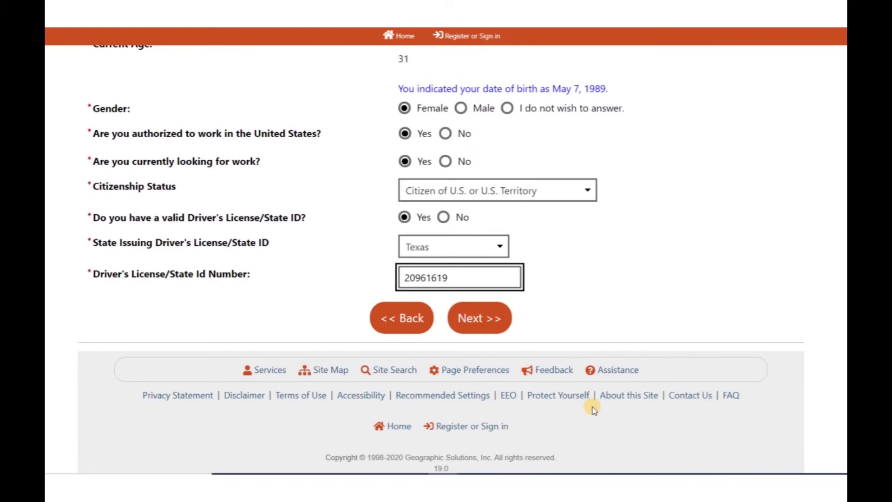
left_click(503, 317)
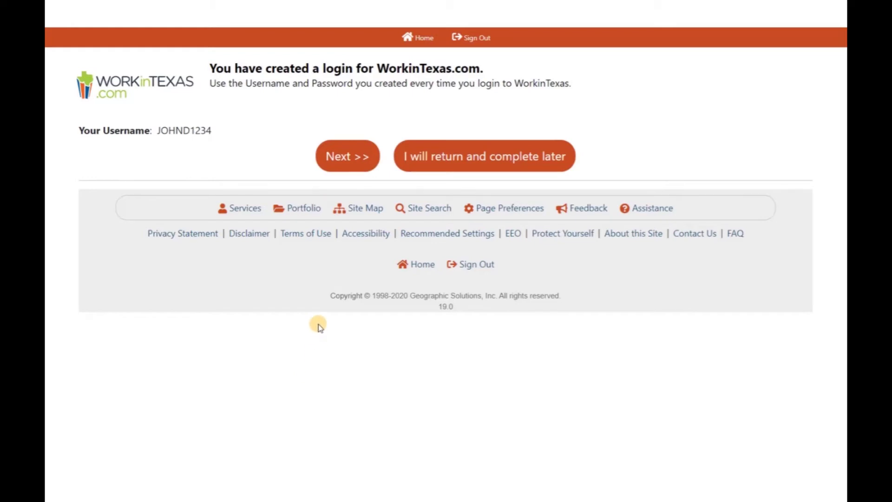
- Choose 'I will return and complete later' and continue to the guest workspace
left_click(343, 156)
left_click(424, 156)
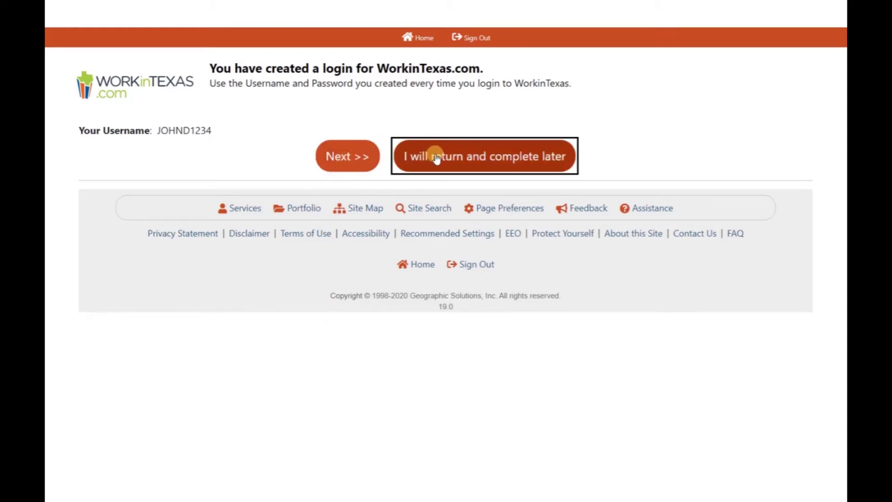
left_click(363, 157)
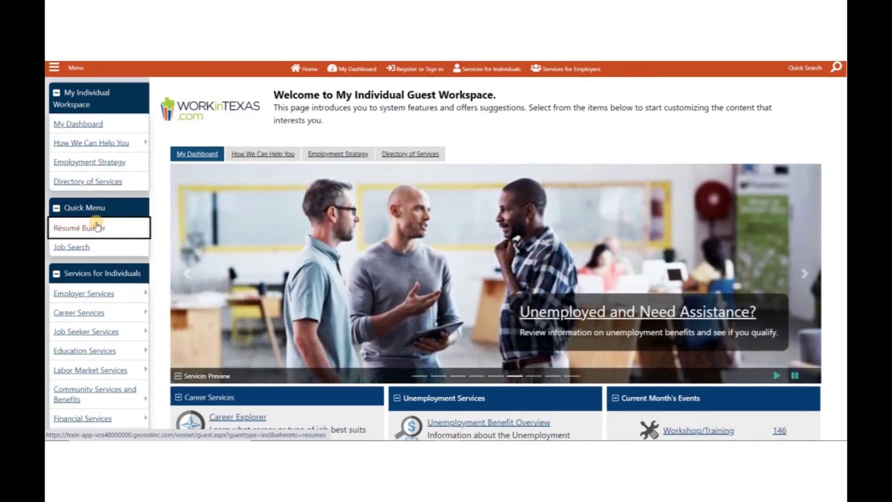
- Open Job Search and run a Quick search for 'cook' across Texas
left_click(93, 247)
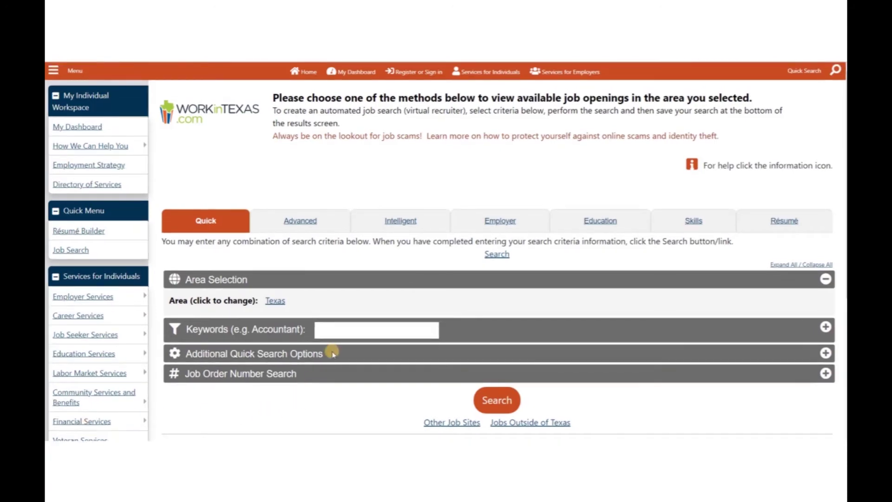
left_click(342, 325)
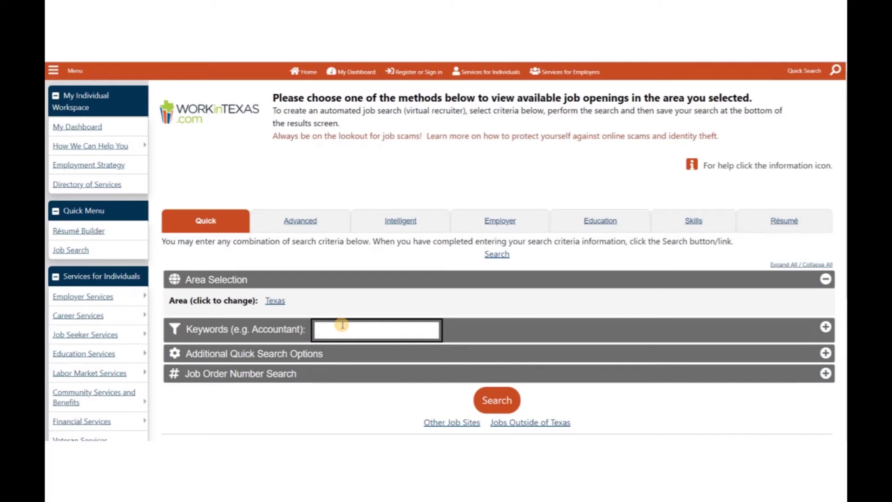
type("cook")
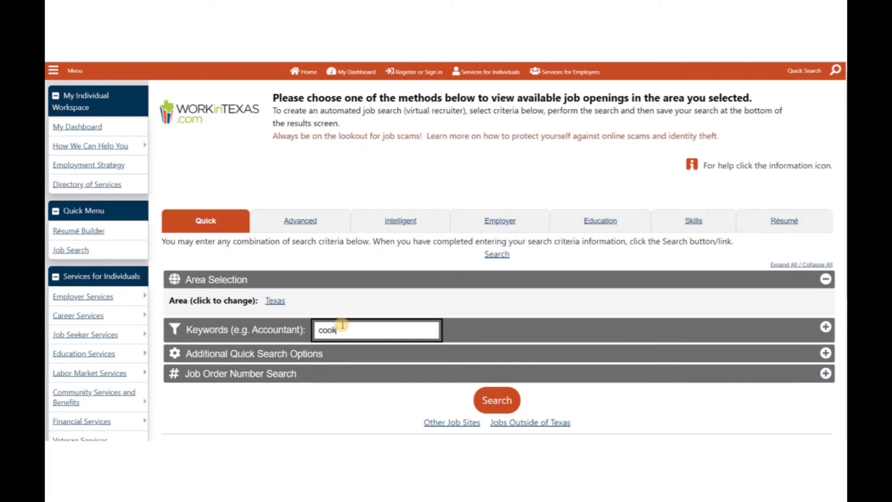
left_click(494, 395)
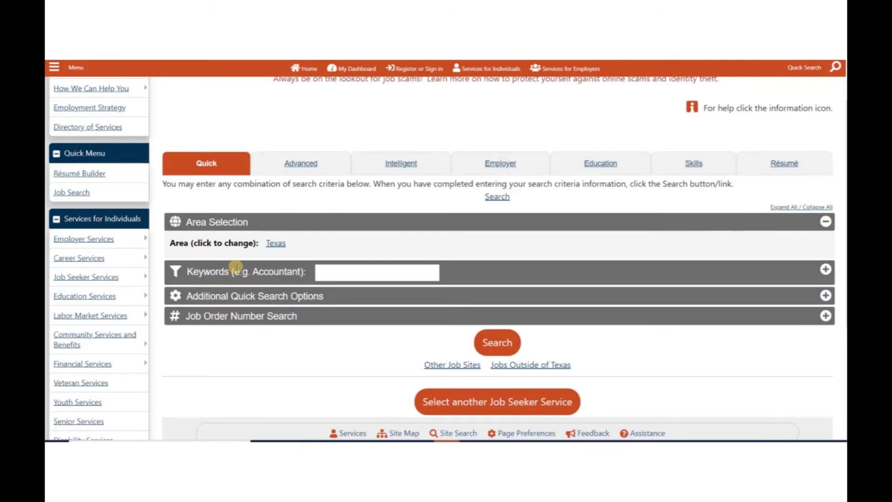
- Set the search area to the city of Brownsville and search for 'cook'
left_click(276, 244)
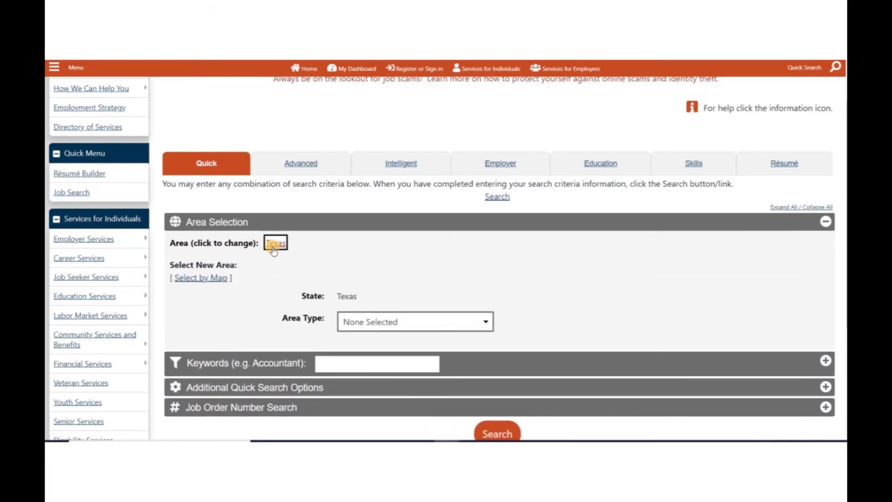
left_click(347, 322)
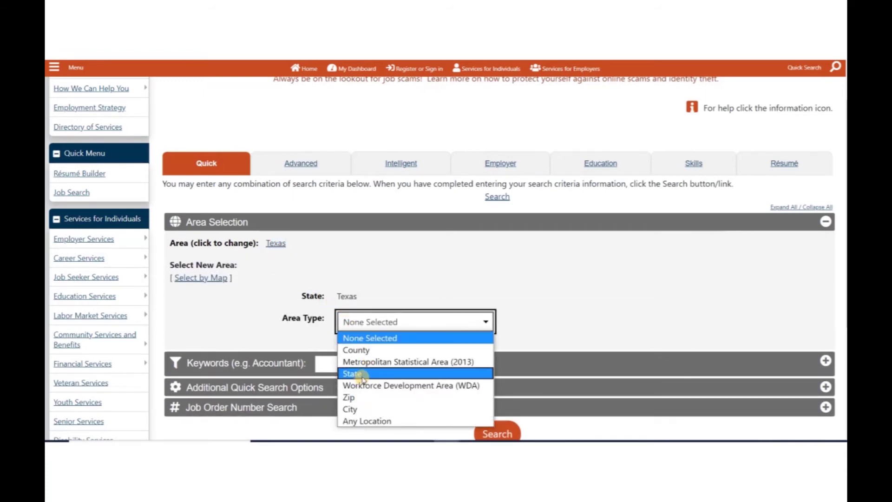
left_click(360, 410)
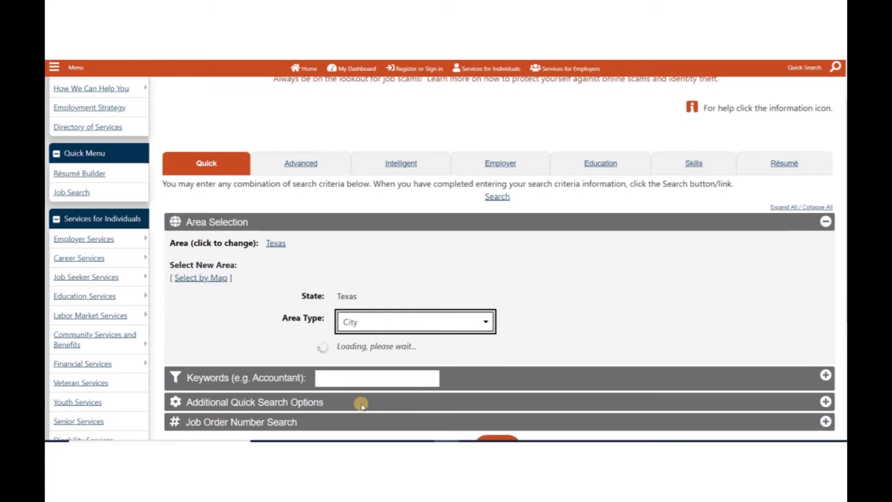
left_click(385, 352)
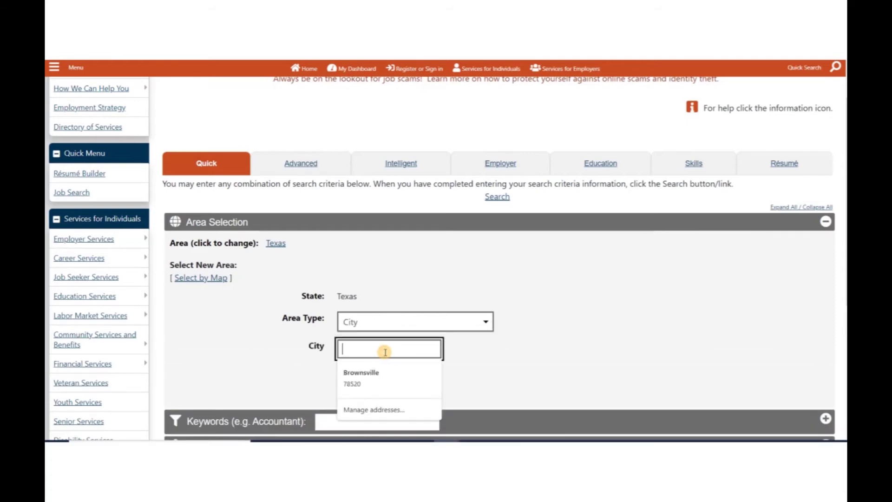
left_click(378, 374)
left_click(379, 379)
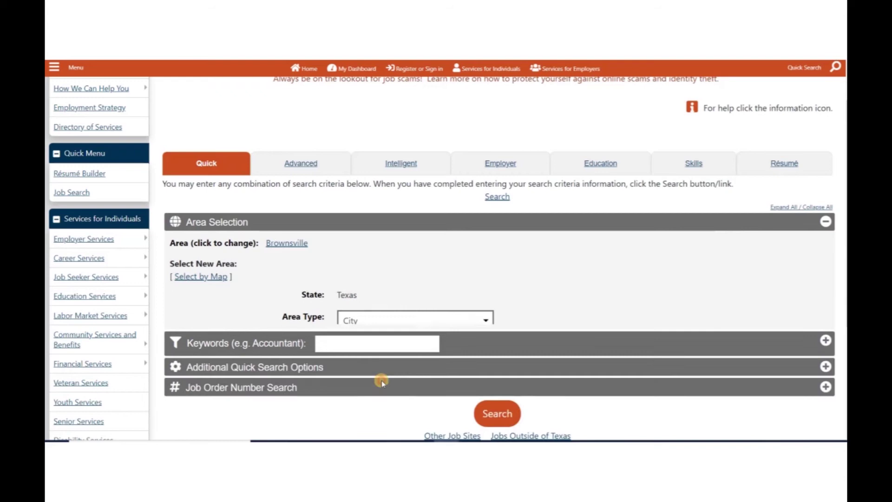
left_click(380, 272)
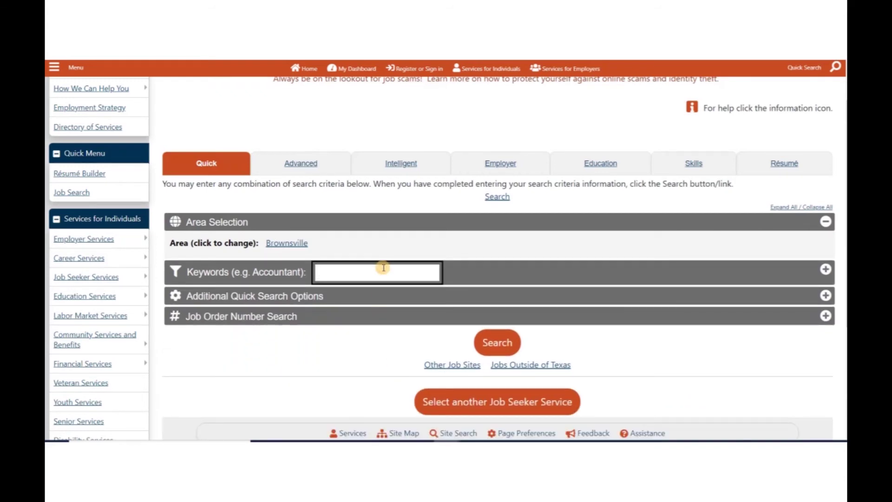
type("cook")
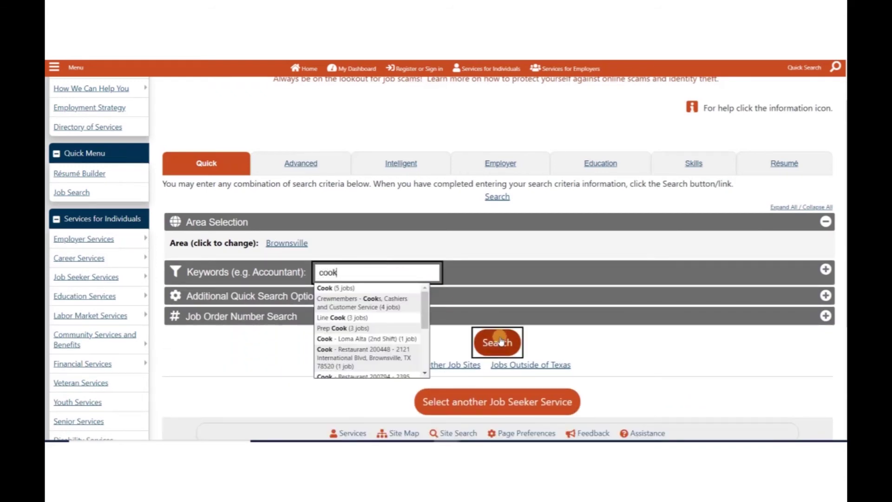
left_click(500, 341)
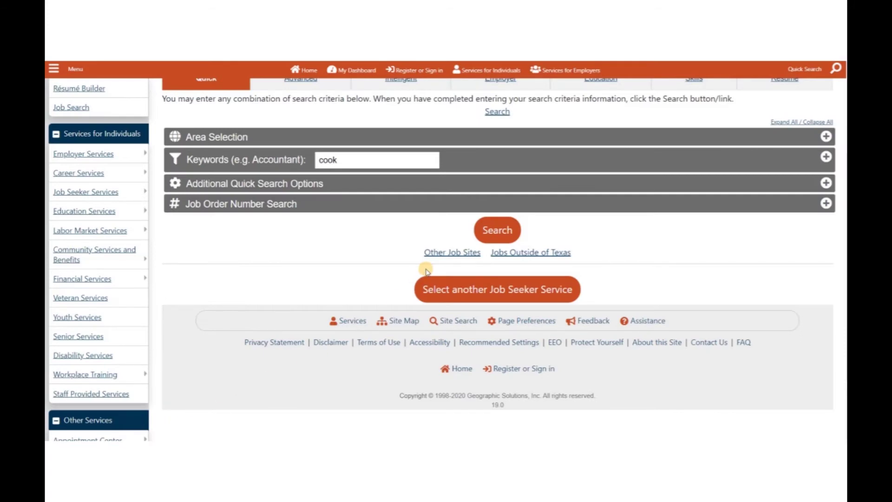
left_click(331, 184)
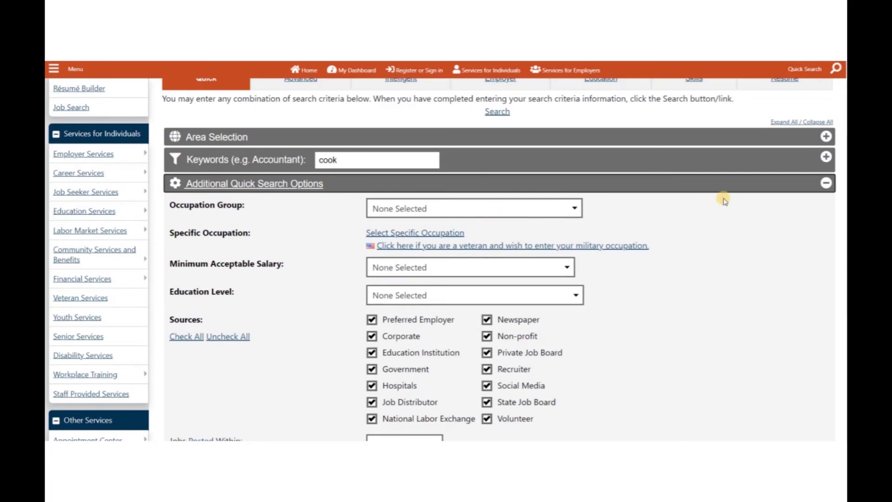
scroll(500, 260, "down", 3)
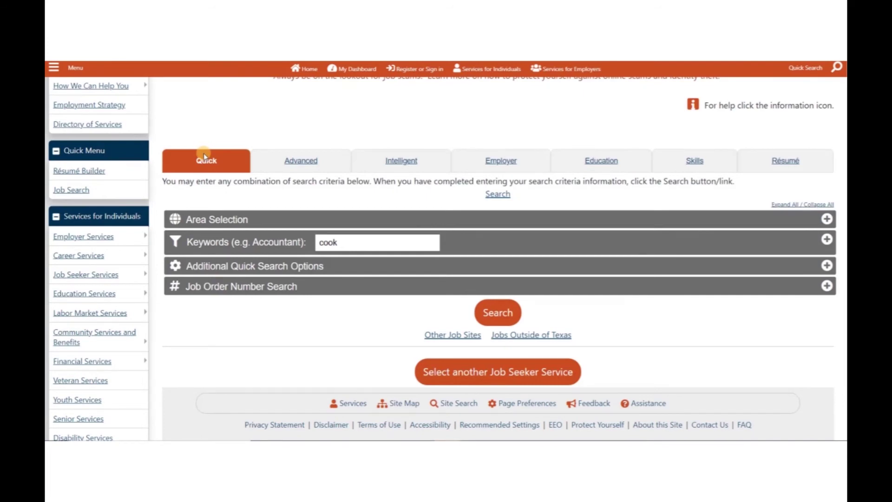
left_click(291, 161)
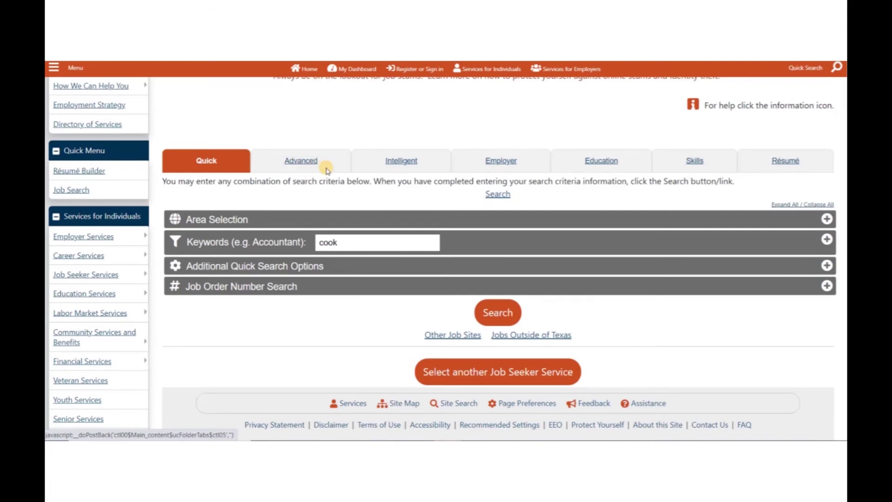
left_click(502, 159)
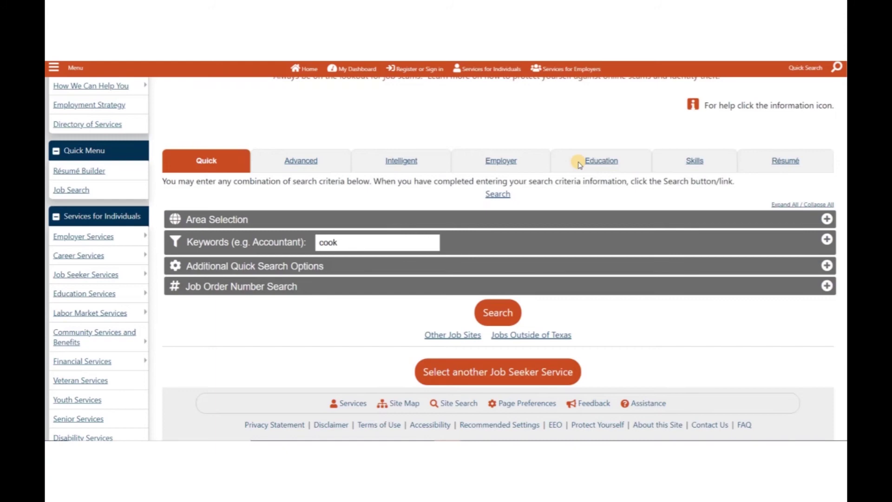
left_click(687, 161)
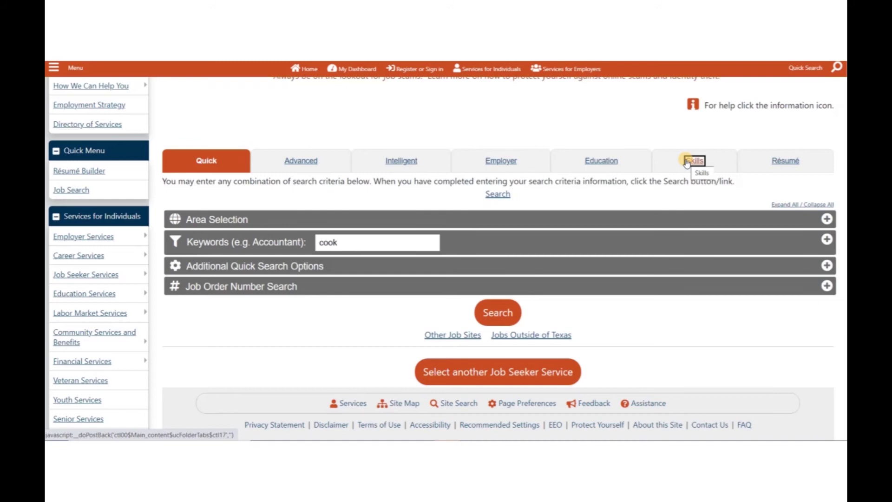
left_click(779, 163)
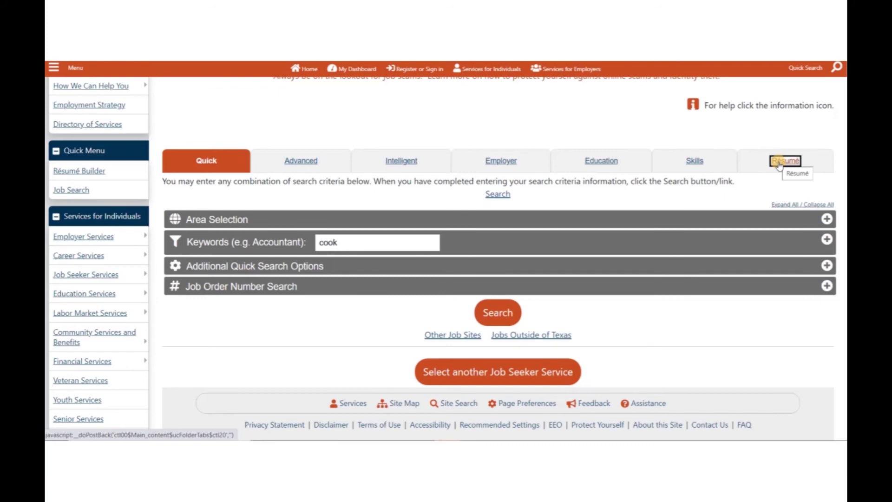
left_click(136, 410)
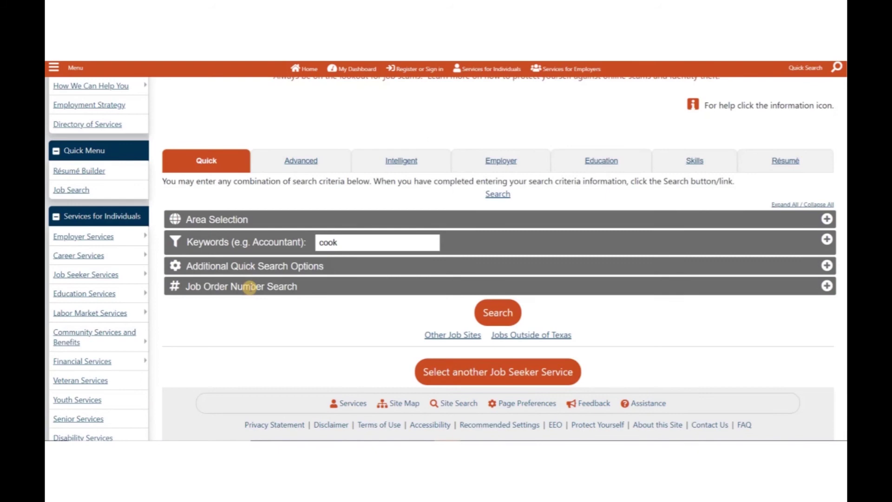
- Expand Job Order Number Search and enter job order 14109559 with the Contains filter
left_click(252, 285)
left_click(446, 331)
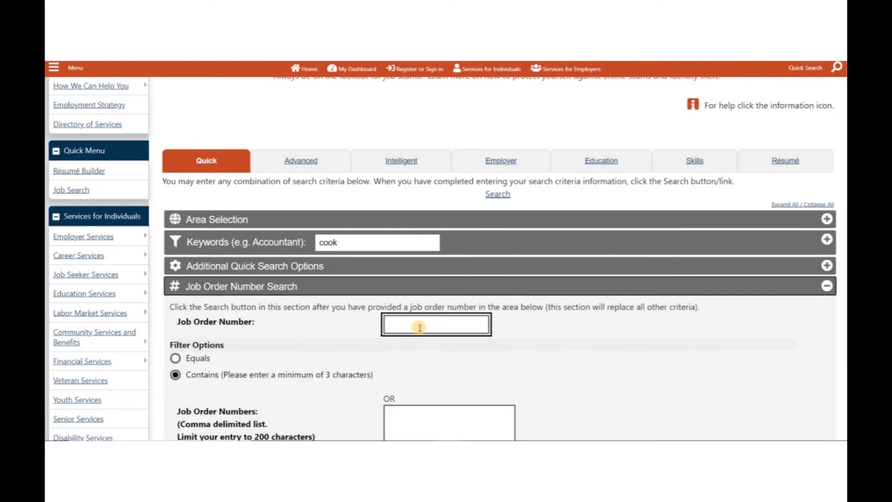
left_click(428, 304)
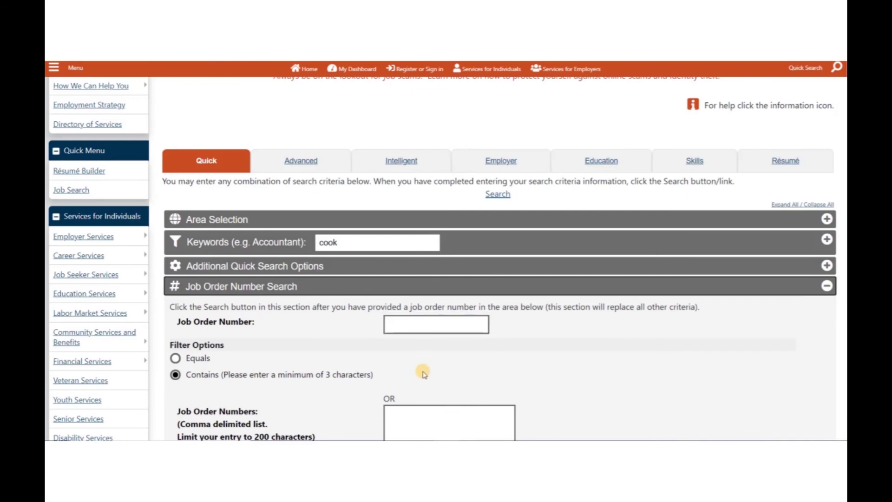
left_click(417, 325)
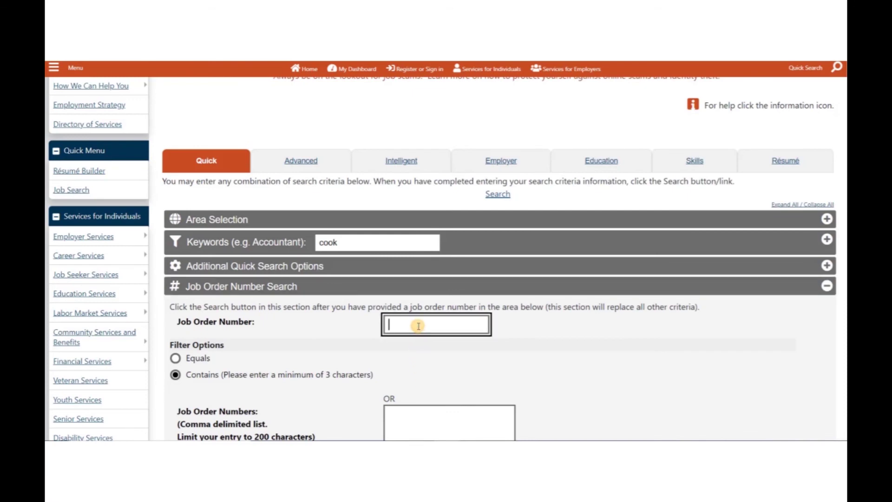
type("14109559")
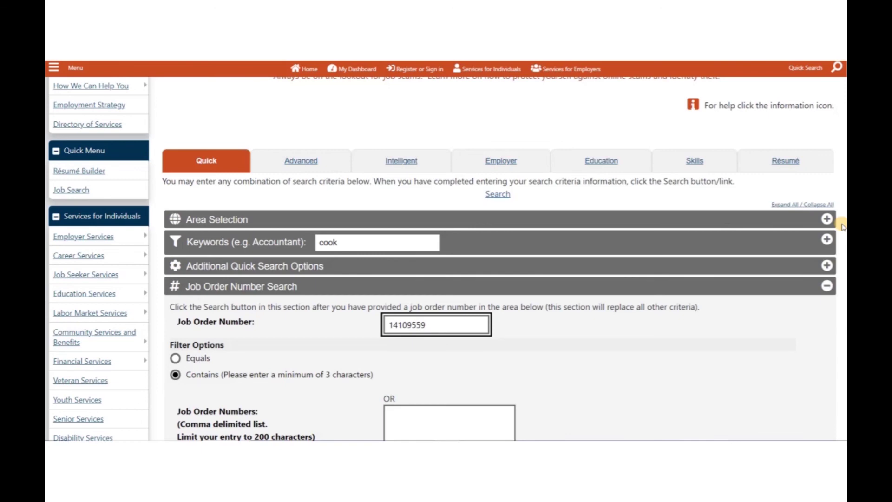
scroll(844, 226, "down", 3)
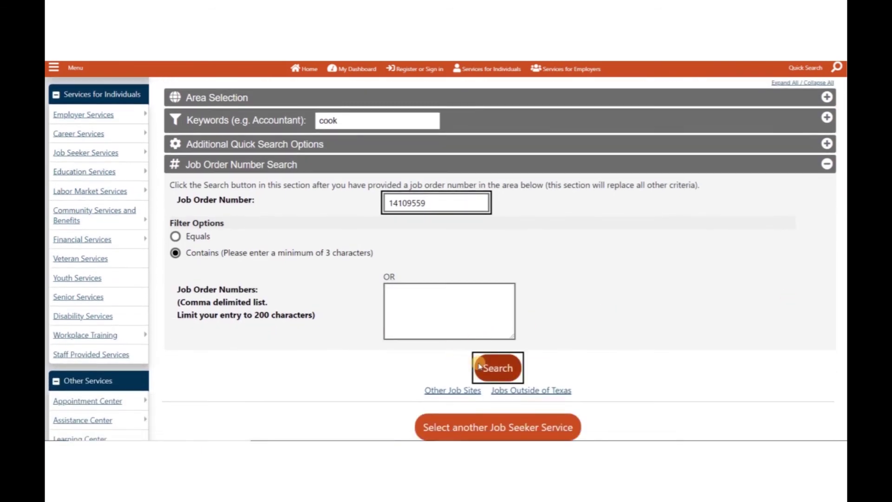